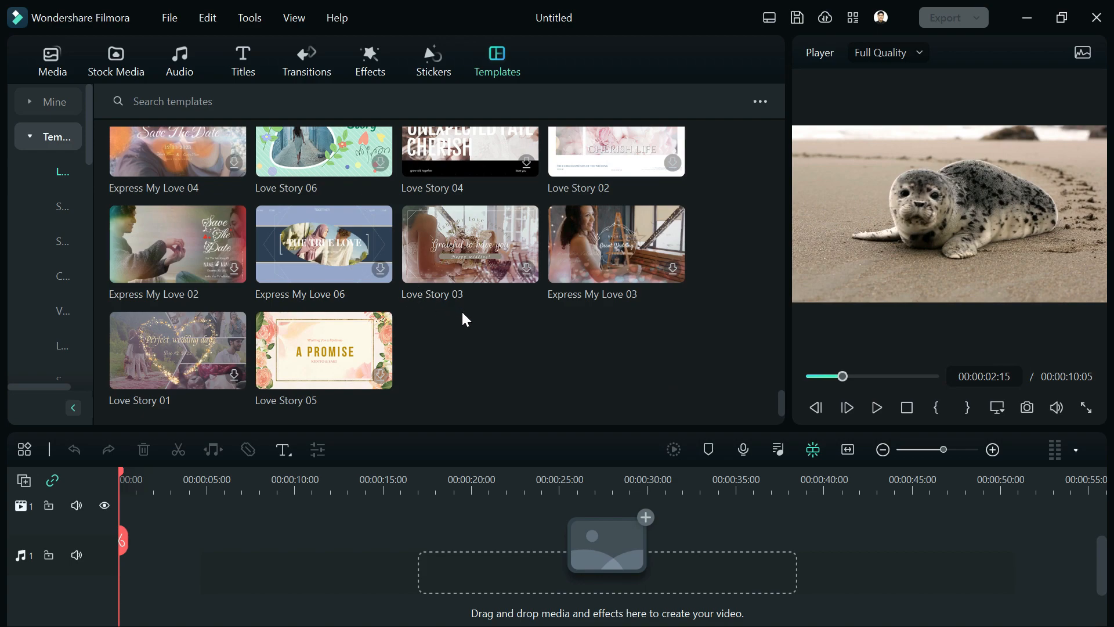
- Preview the Spring Break templates Travel Intro 03 and Travel Vlog Intro 10, 01, 09 and 03
scroll(485, 326, "down", 3)
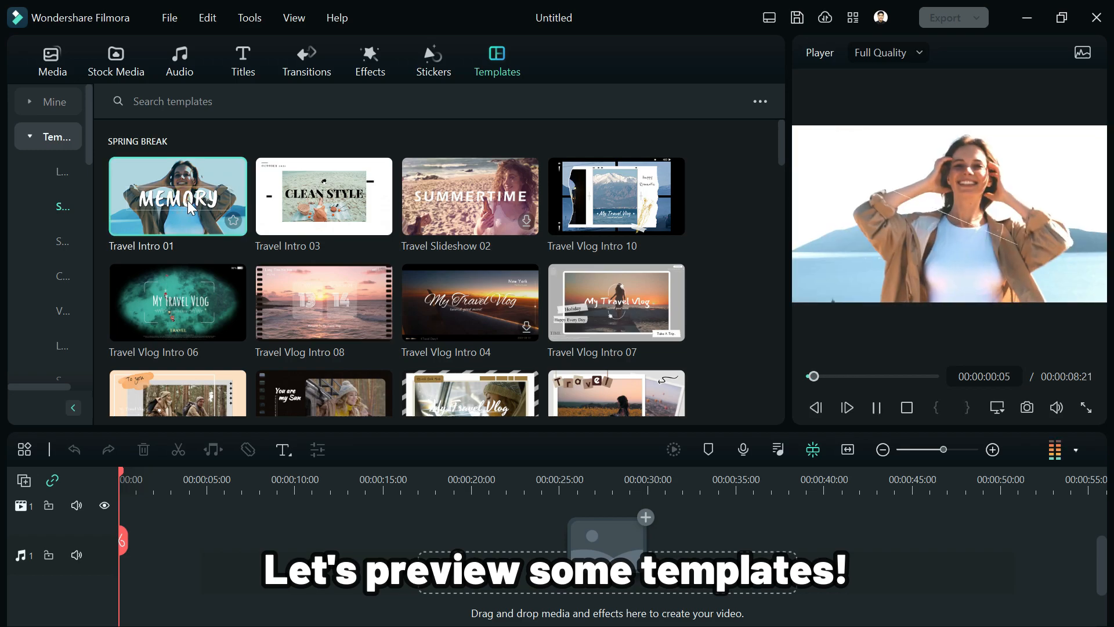
left_click(338, 213)
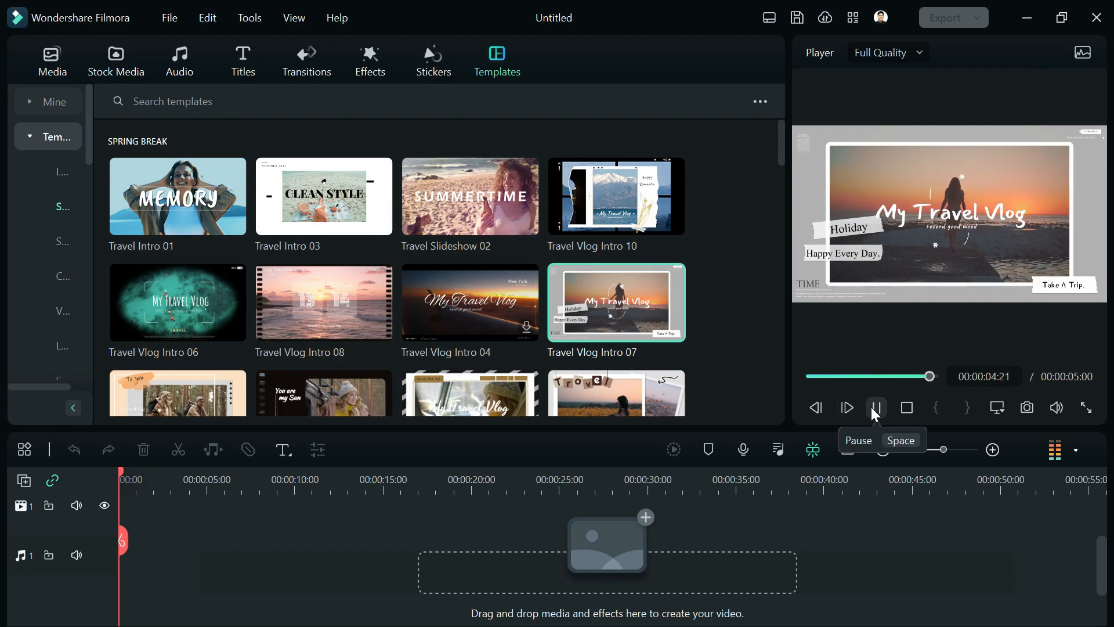
left_click(616, 197)
scroll(427, 242, "down", 3)
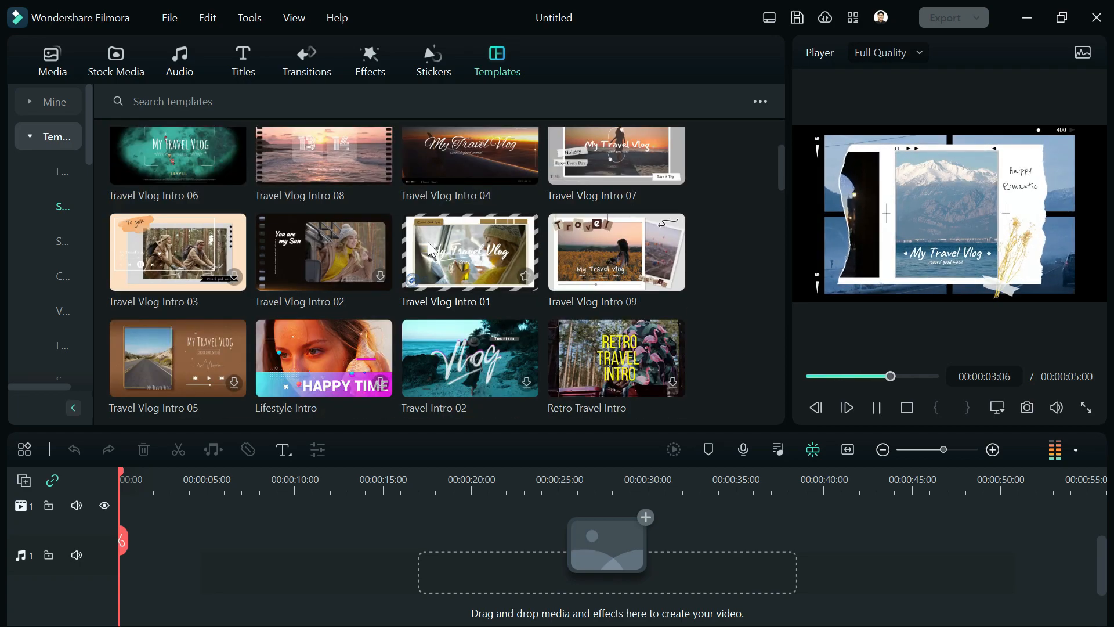
left_click(497, 273)
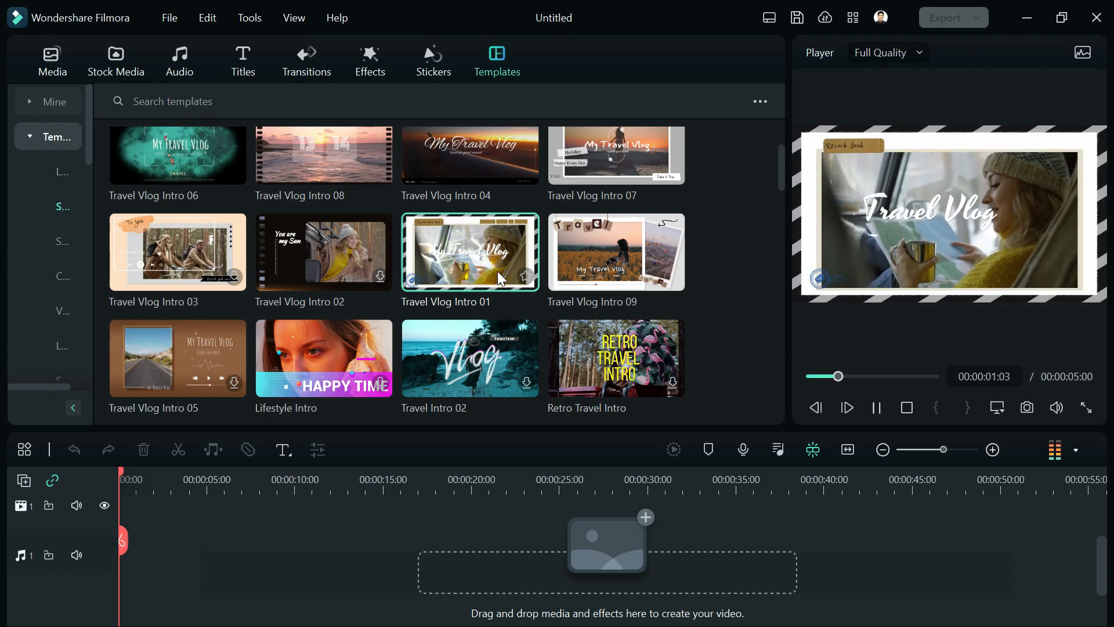
left_click(598, 256)
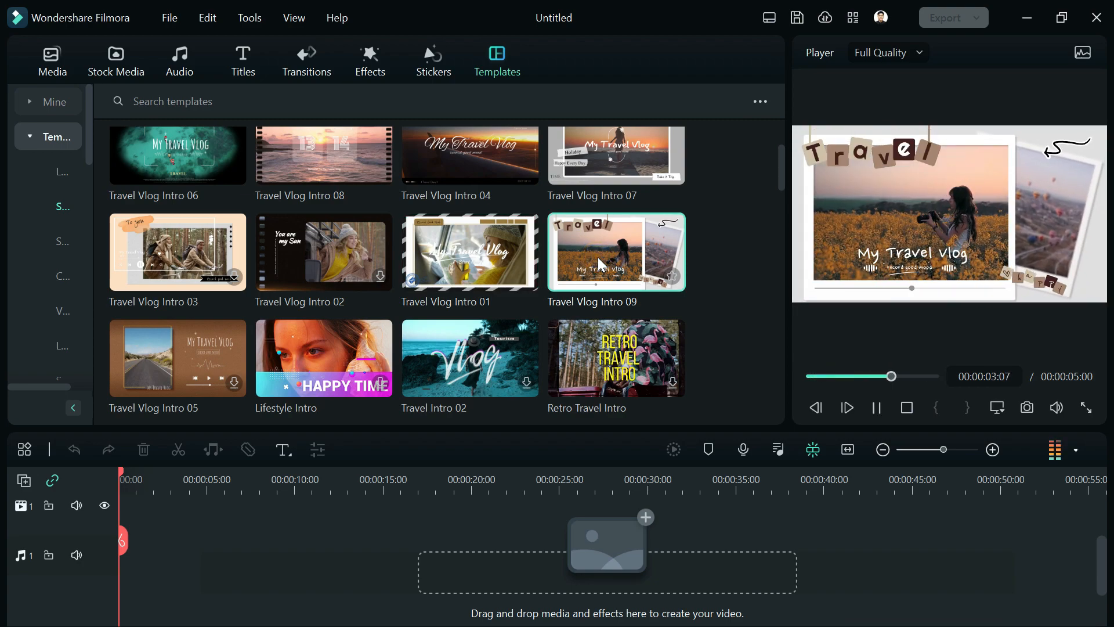
left_click(164, 224)
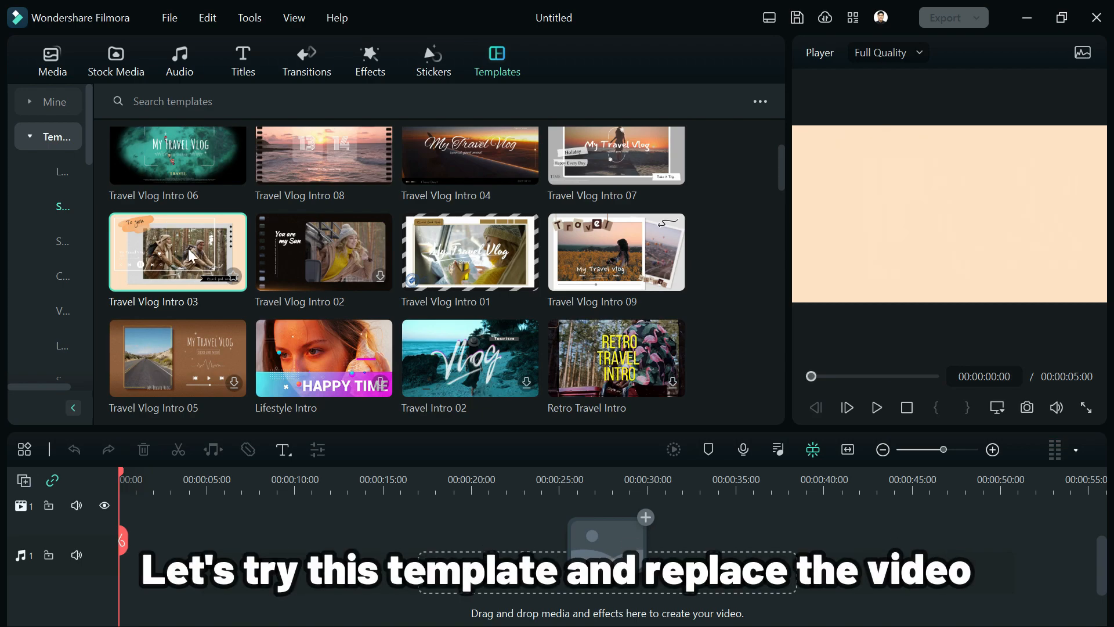
- Add the Travel Vlog Intro 06 template to the start of the timeline
scroll(251, 318, "up", 3)
left_click(242, 316)
left_click_drag(206, 423, 117, 544)
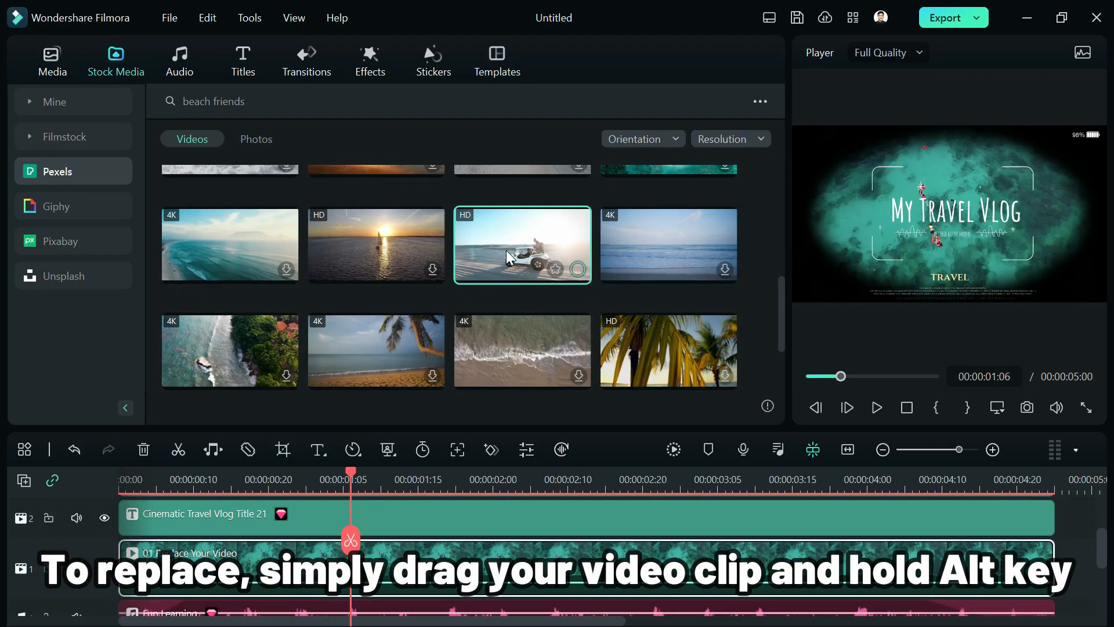
- Replace the template's placeholder video with the HD beach buggy clip from Pexels and play the intro
left_click(506, 249)
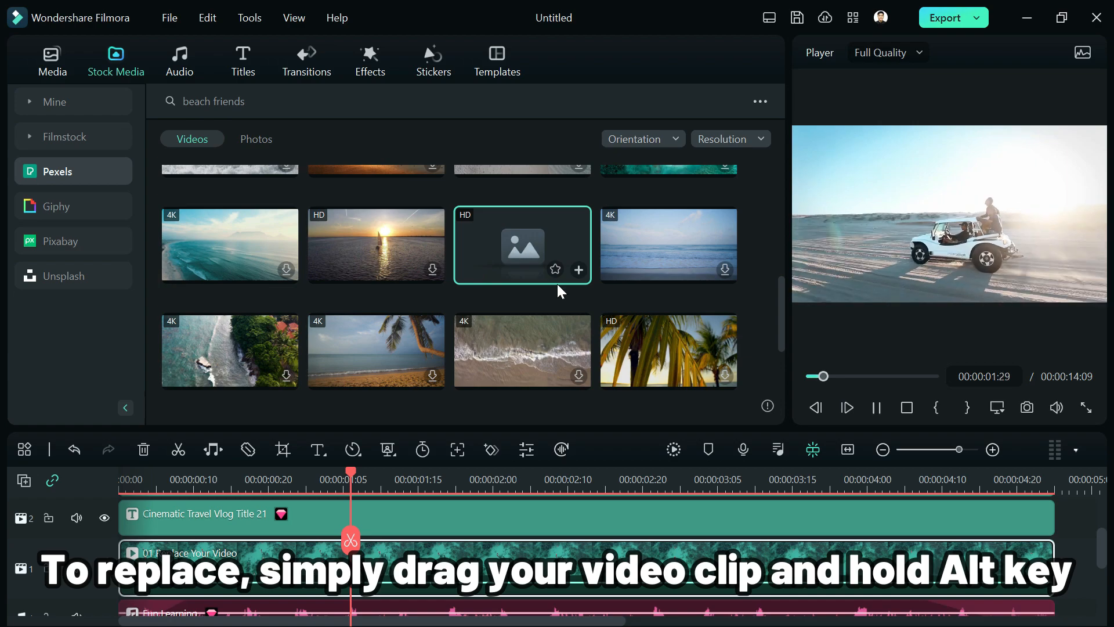
left_click_drag(521, 254, 134, 555)
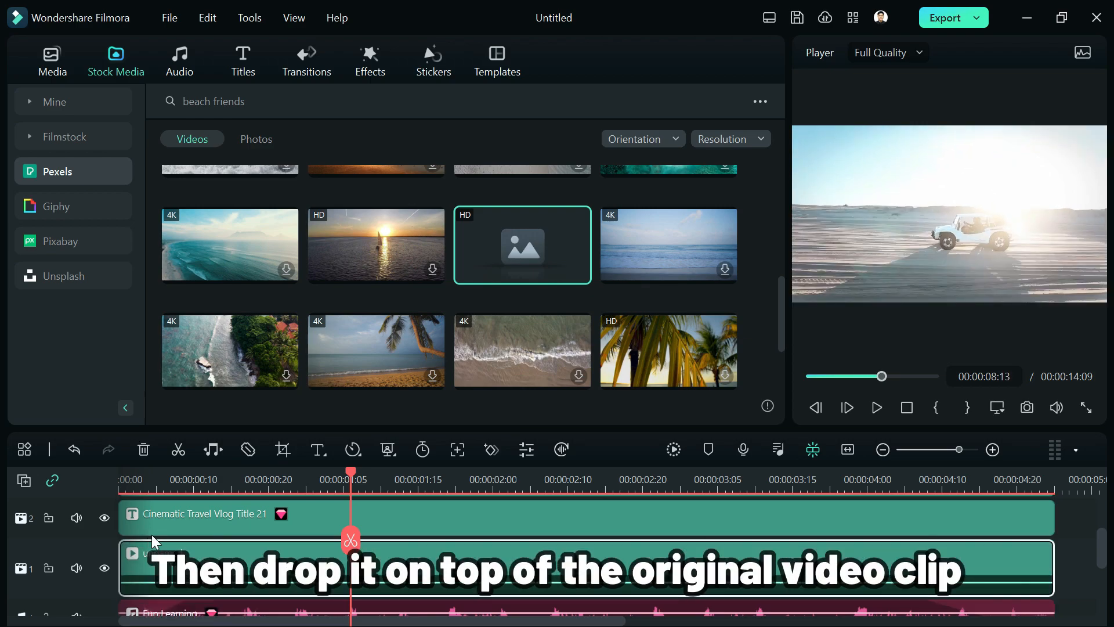
left_click(151, 470)
scroll(409, 550, "down", 1)
key("space")
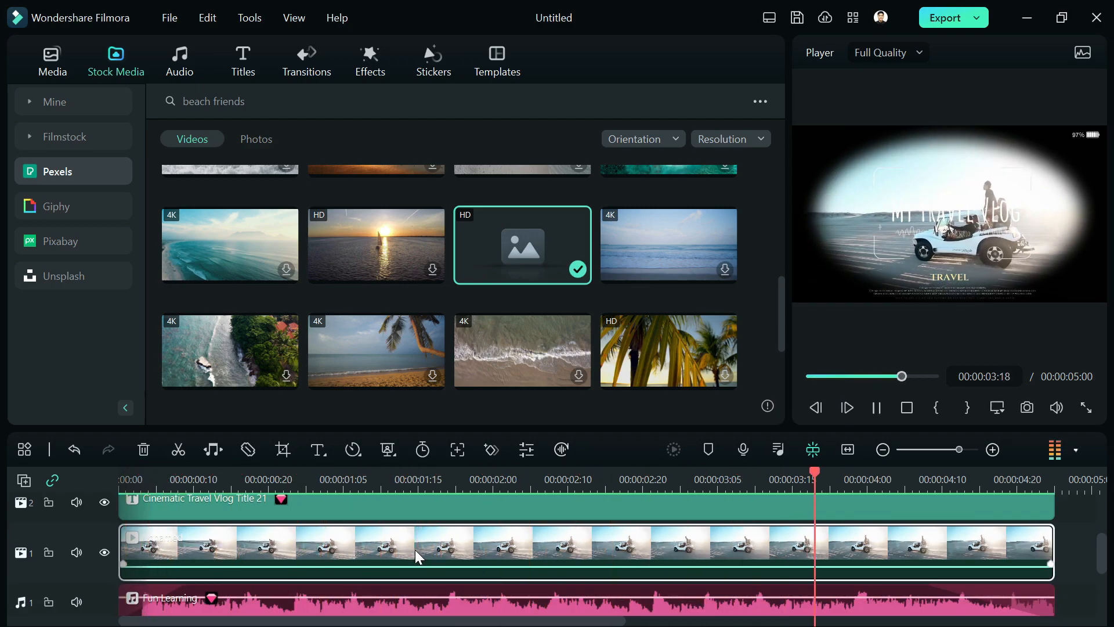
- Try several text presets on the "My Travel Vlog" title, apply the grey one and play the intro from the start
left_click(132, 155)
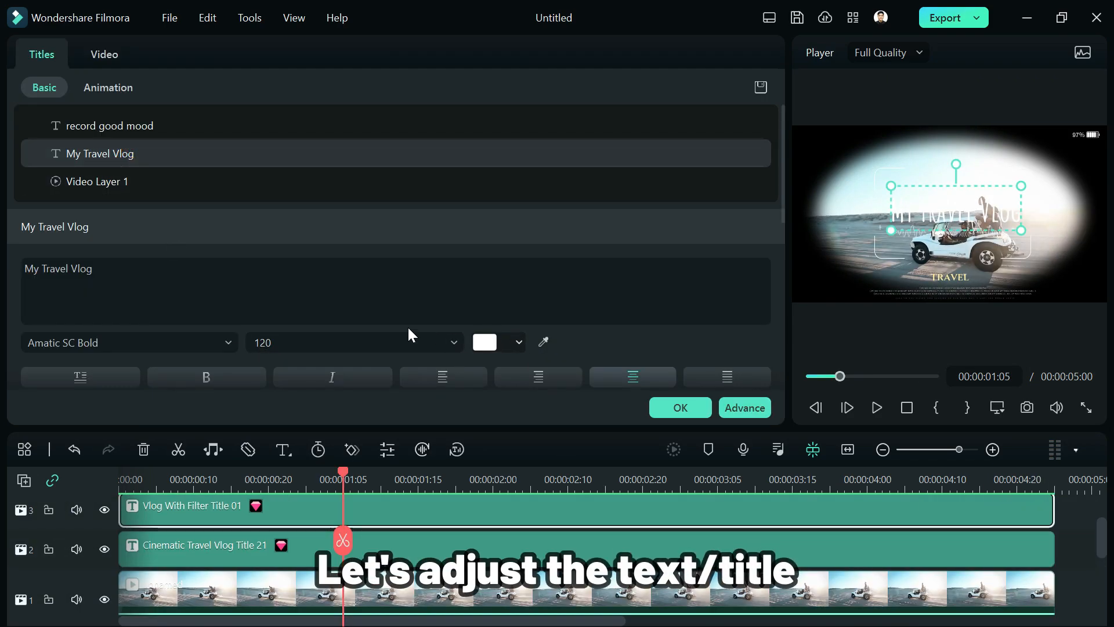
scroll(407, 325, "down", 1)
left_click(517, 290)
left_click(516, 290)
scroll(516, 290, "down", 2)
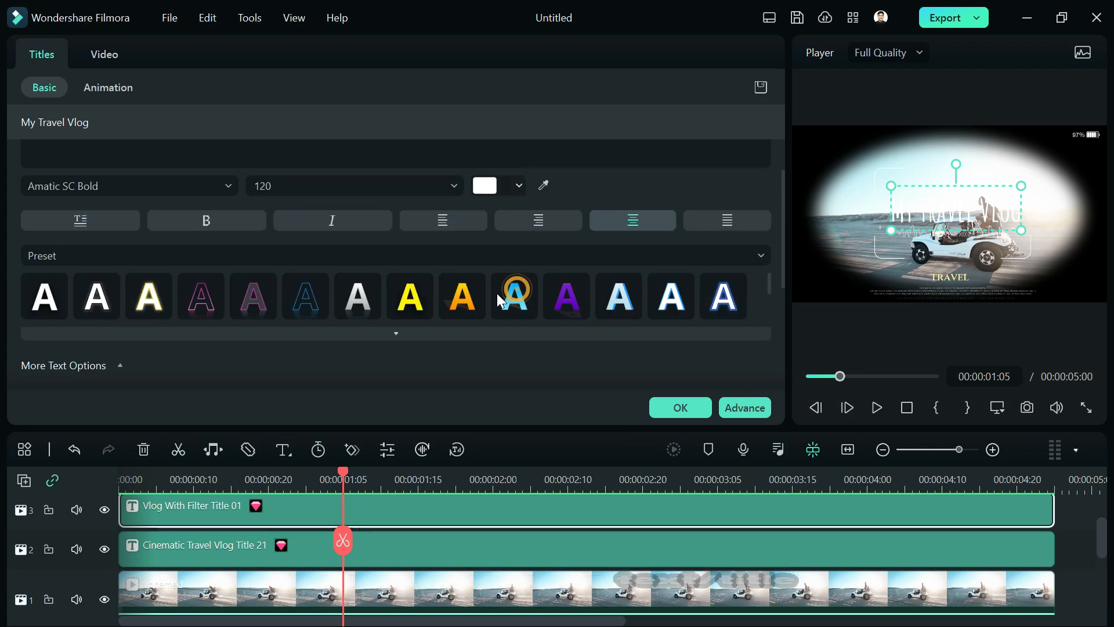
left_click(88, 301)
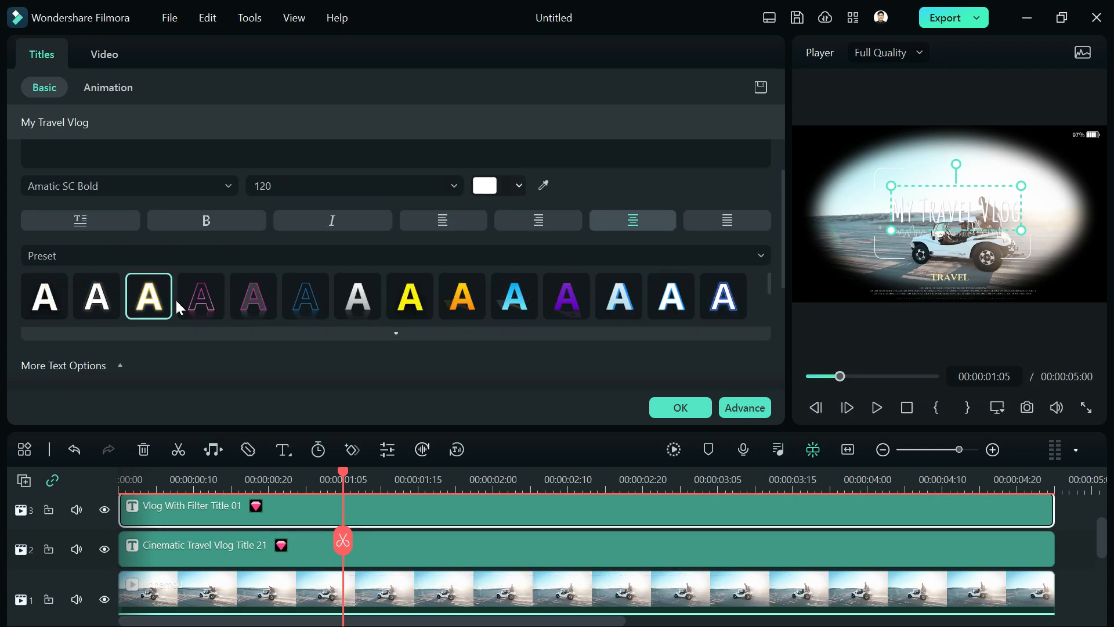
scroll(313, 308, "down", 2)
left_click(201, 299)
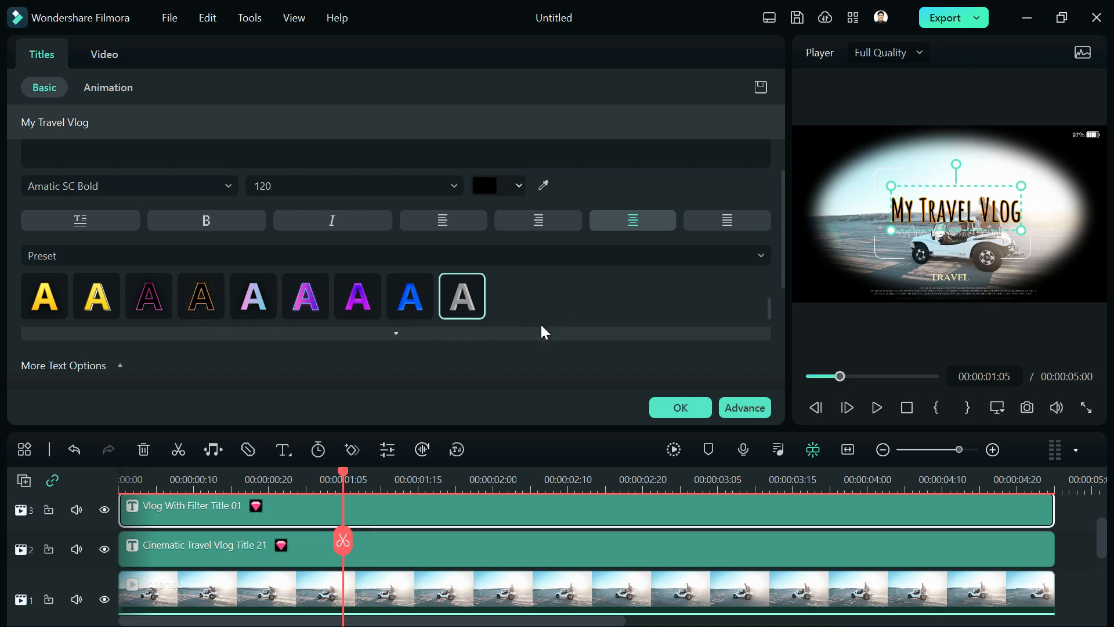
left_click(669, 400)
left_click_drag(166, 473, 23, 467)
key("space")
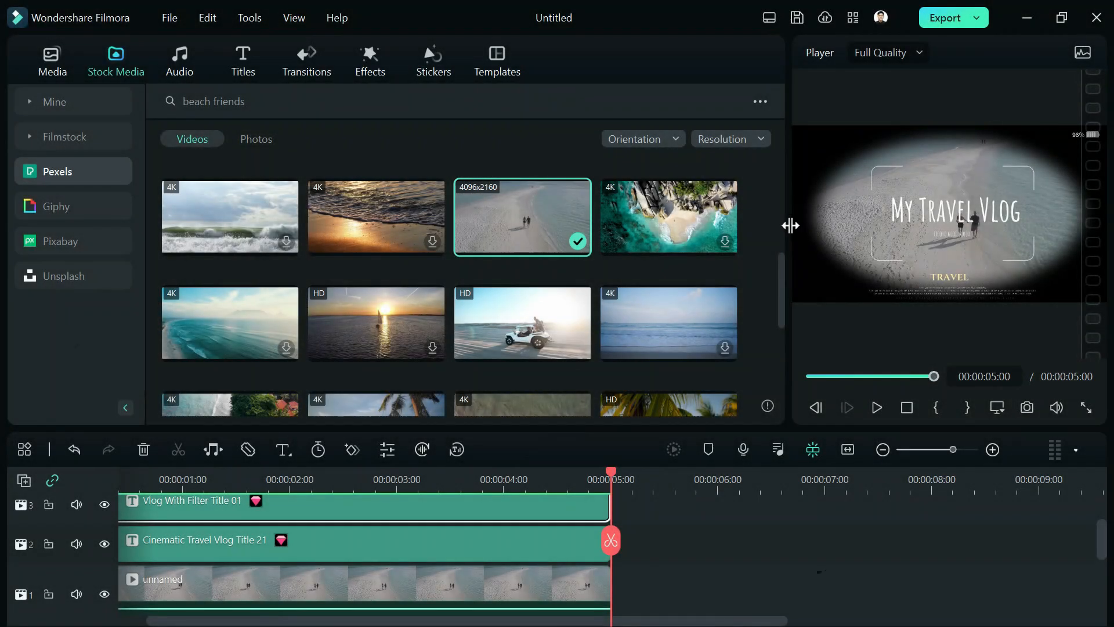
- Enlarge the player pane and play the intro from the start of the timeline
left_click_drag(790, 225, 248, 196)
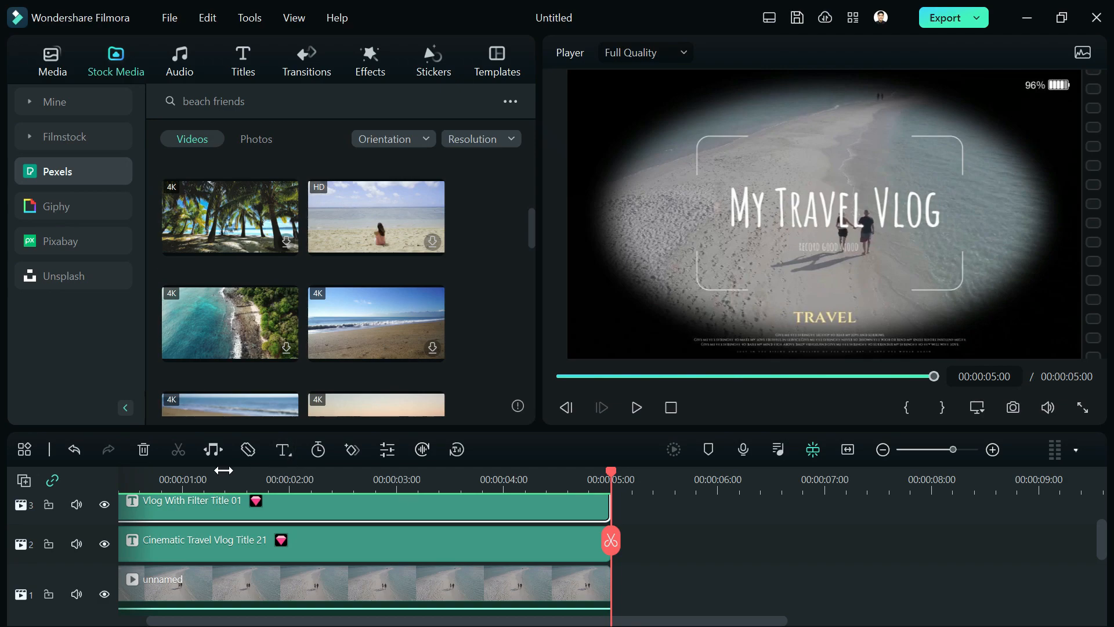
left_click(120, 470)
key("space")
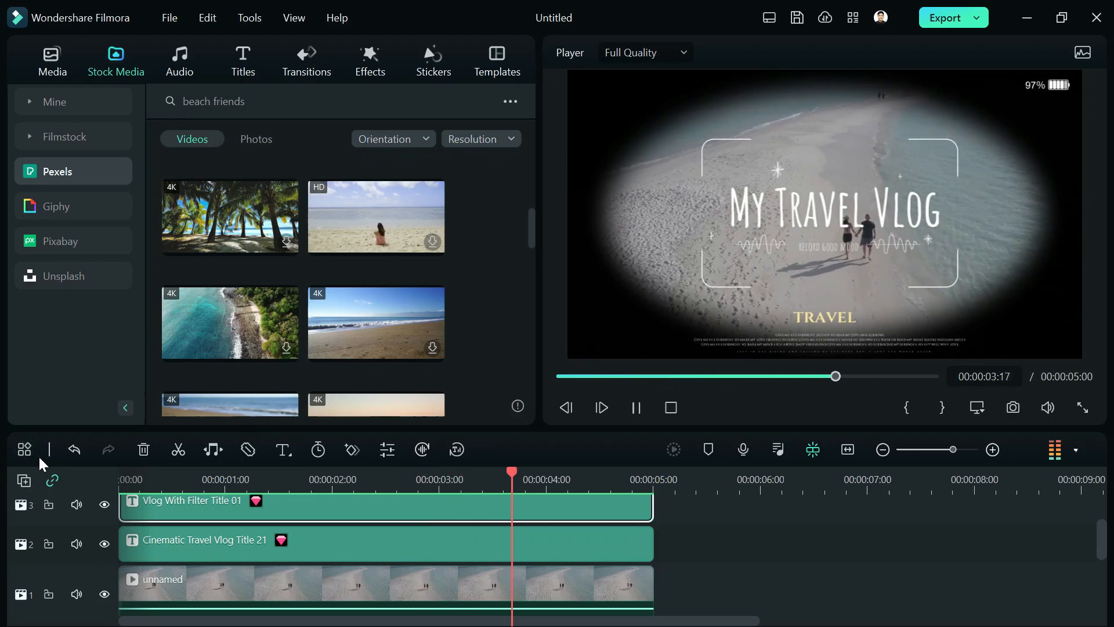
- Change the "My Travel Vlog" title text to "SPRING BREAK 2023!" and play the intro
double_click(719, 202)
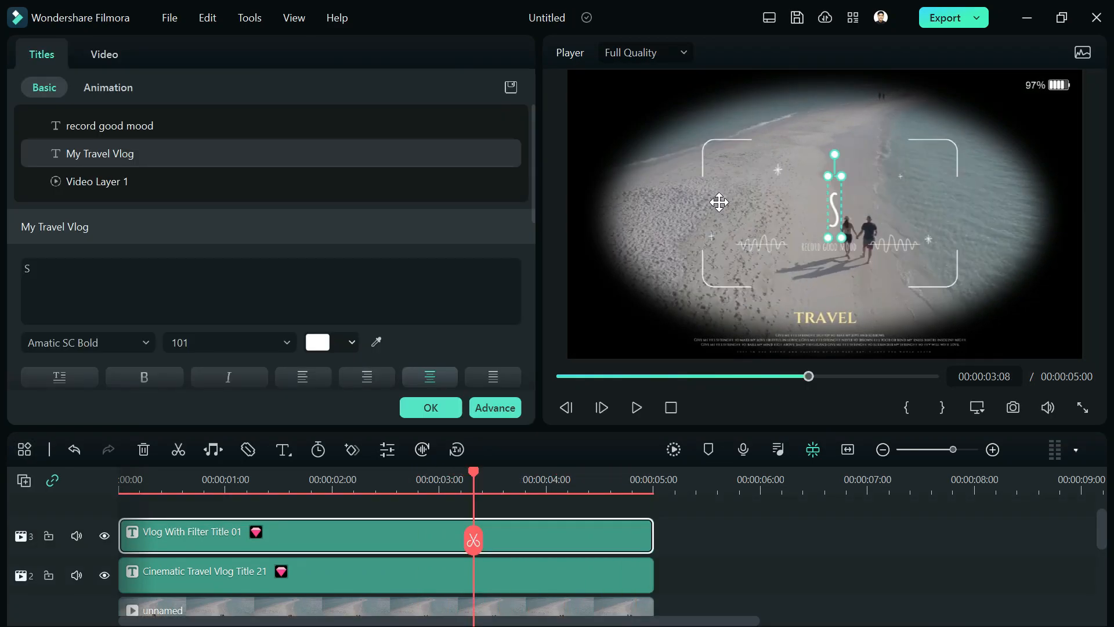
type("SPRING BREAK 2023!")
key("space")
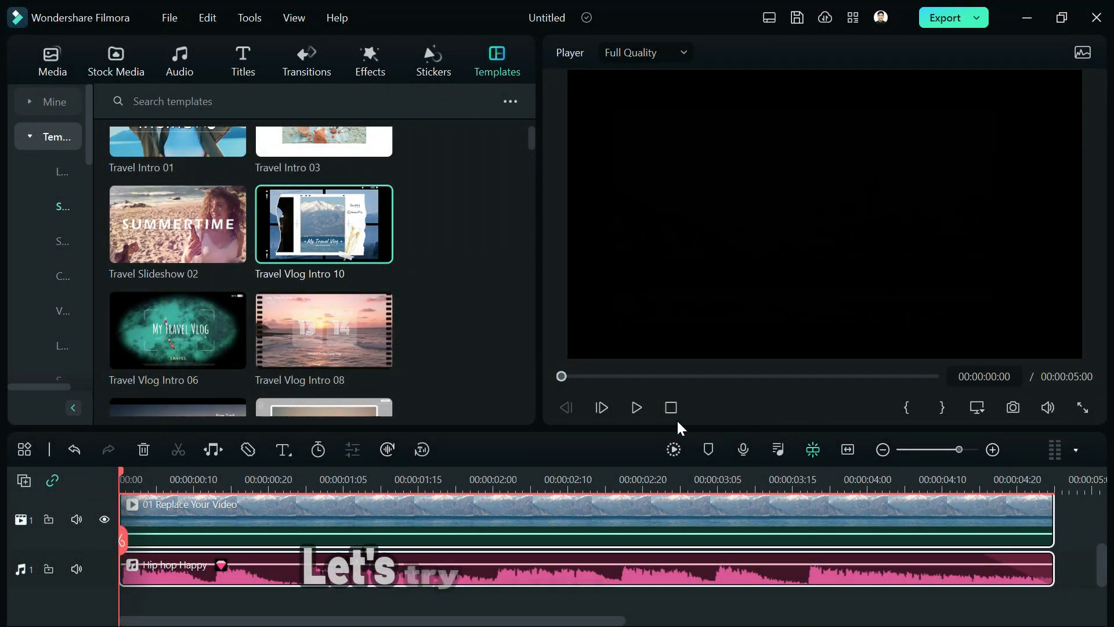
- Play the Travel Vlog Intro 10 template and change its "Happy" and "Romantic" texts to "Spring" and "2023!"
left_click(636, 407)
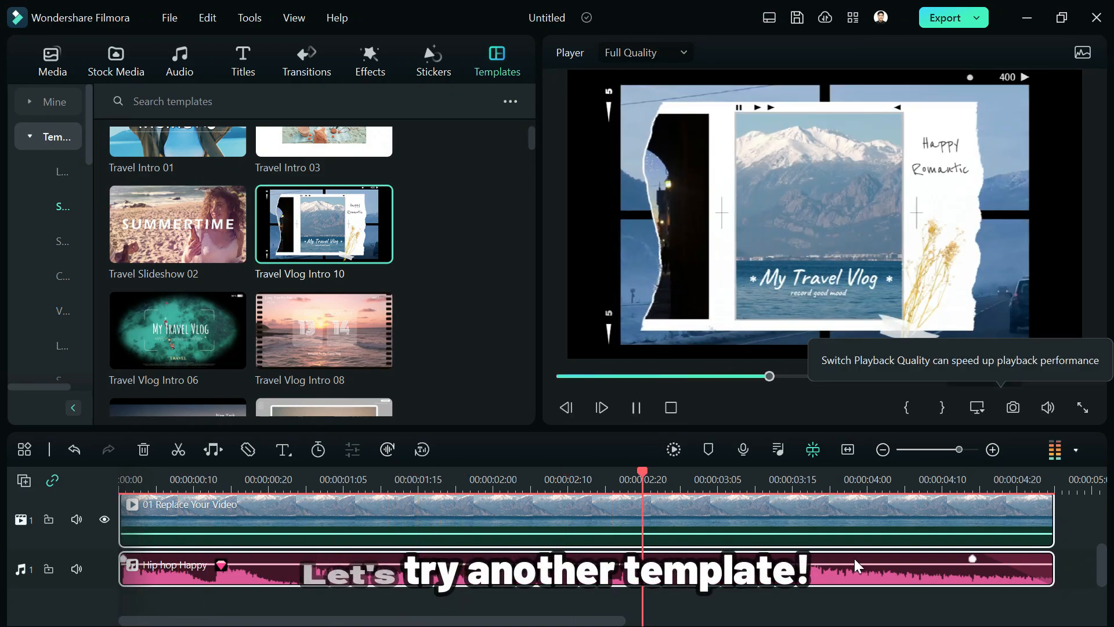
key("space")
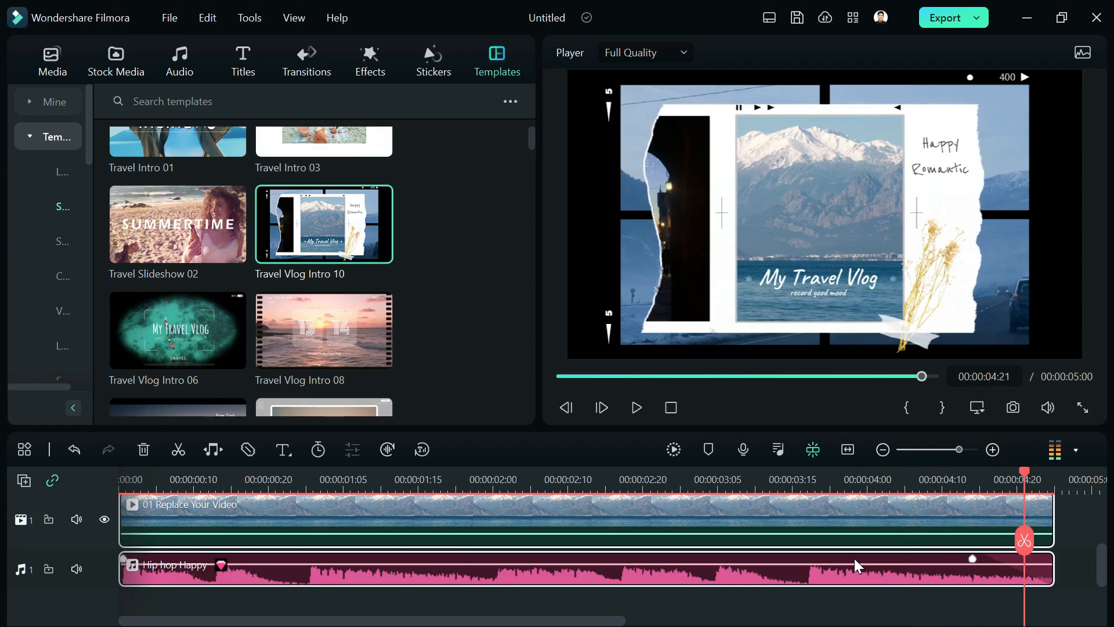
double_click(940, 143)
type("Spring")
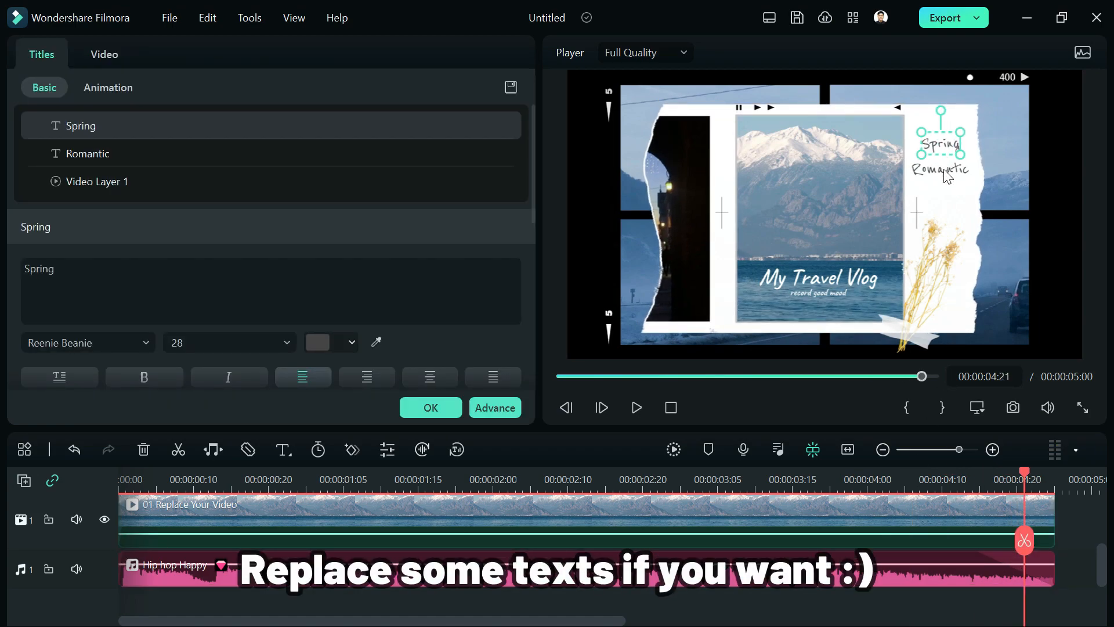
left_click(946, 170)
type("Brea")
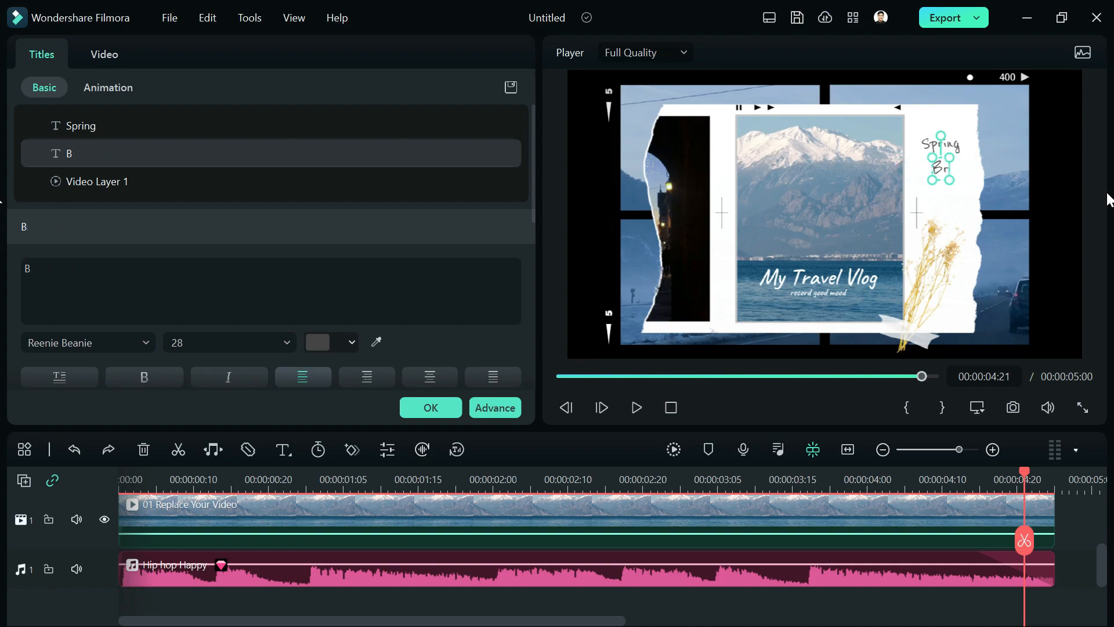
type("21")
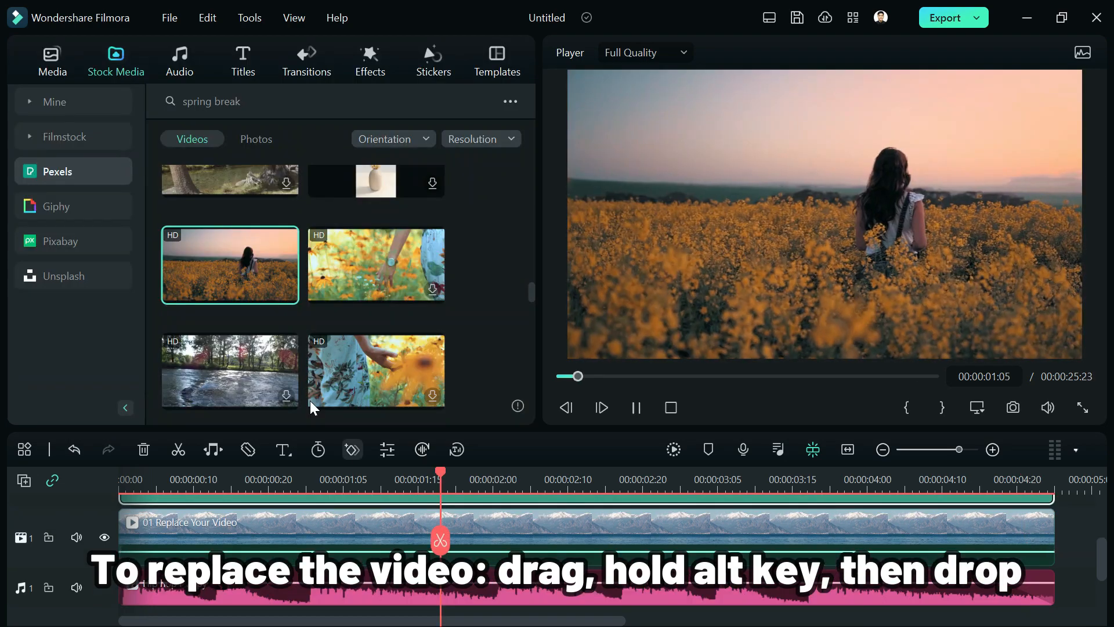
- Replace the template's placeholder video with the clip of the woman in the yellow flower field and play the intro
left_click_drag(235, 276, 159, 534)
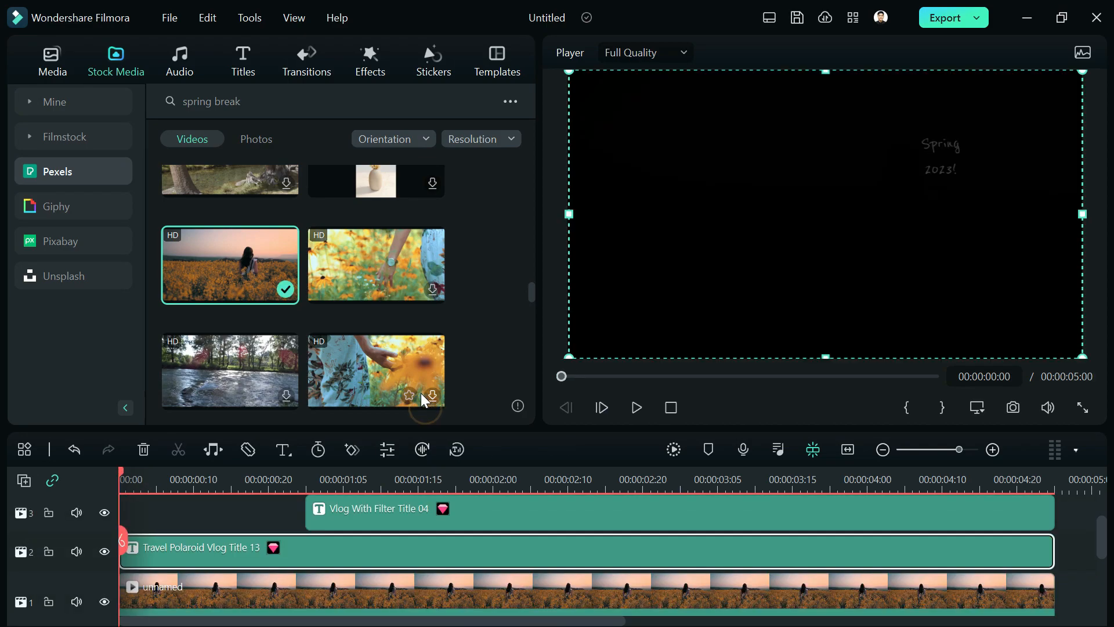
key("space")
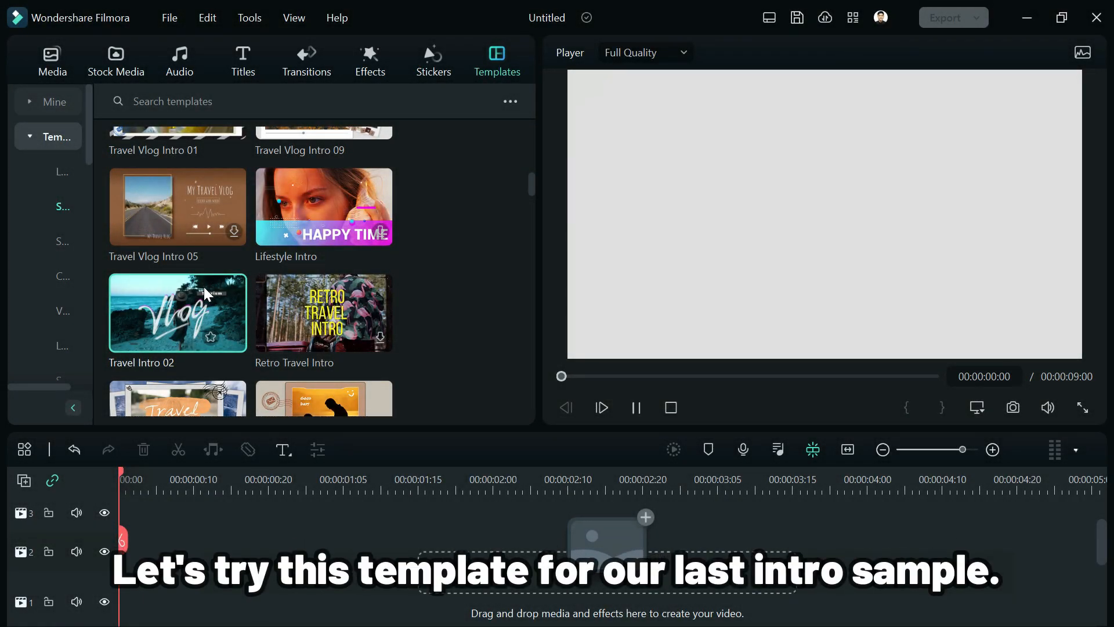
- Preview the Travel Intro 02 template and add it to the start of the empty timeline
left_click(204, 286)
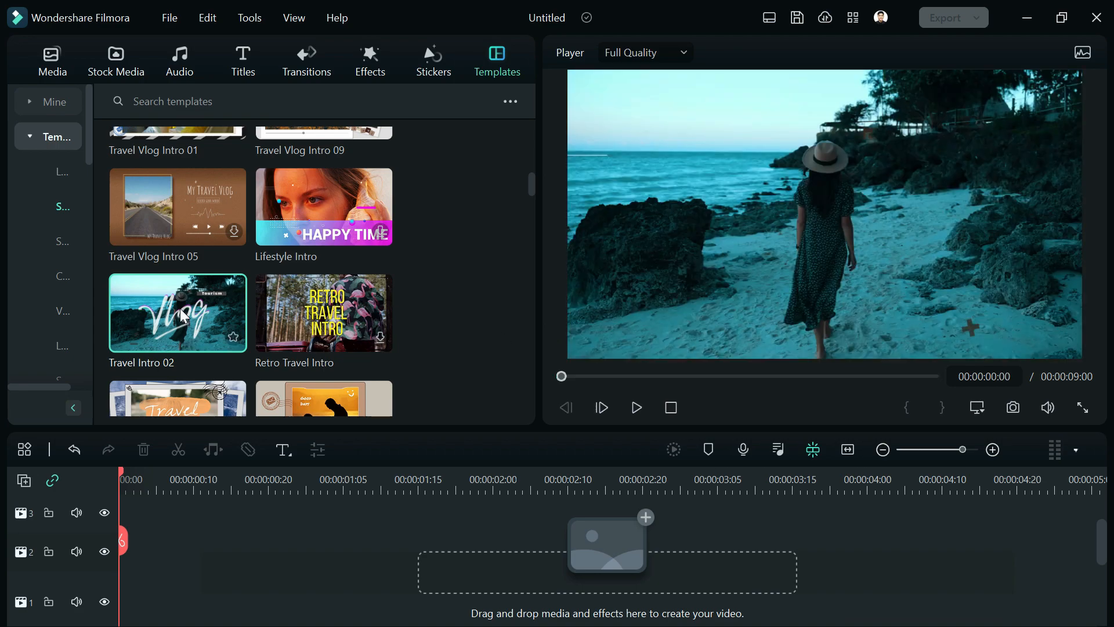
left_click_drag(153, 439, 134, 579)
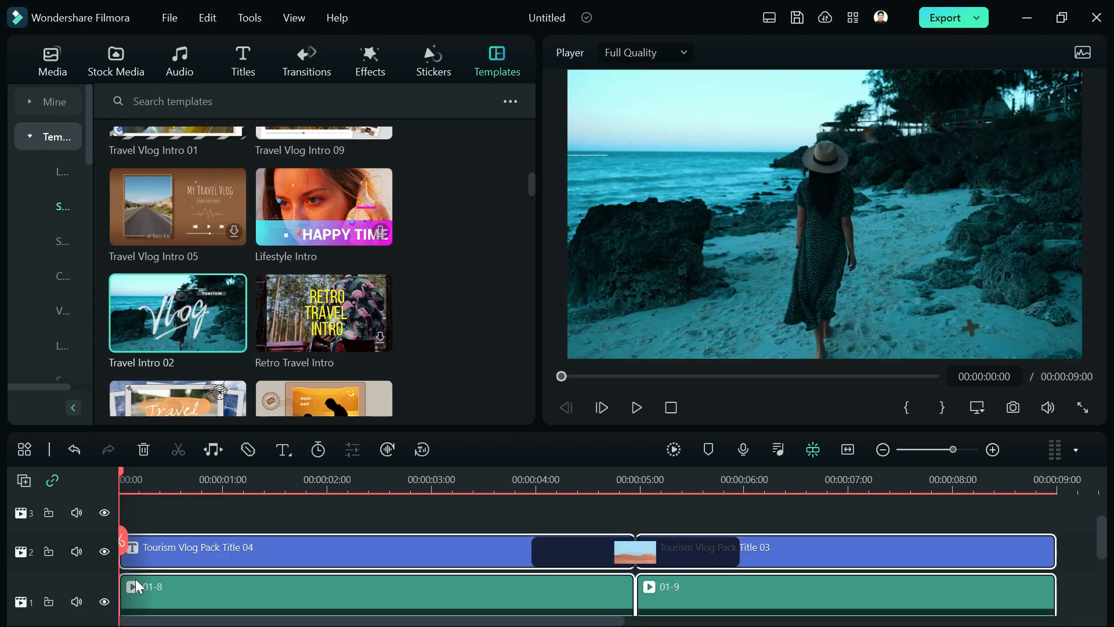
- Replace the template's first video clip with the Pexels stock clip of the woman on the desert road and play the intro
scroll(353, 516, "down", 1)
scroll(345, 513, "down", 1)
scroll(318, 522, "up", 1)
left_click(116, 61)
left_click_drag(250, 419, 152, 562)
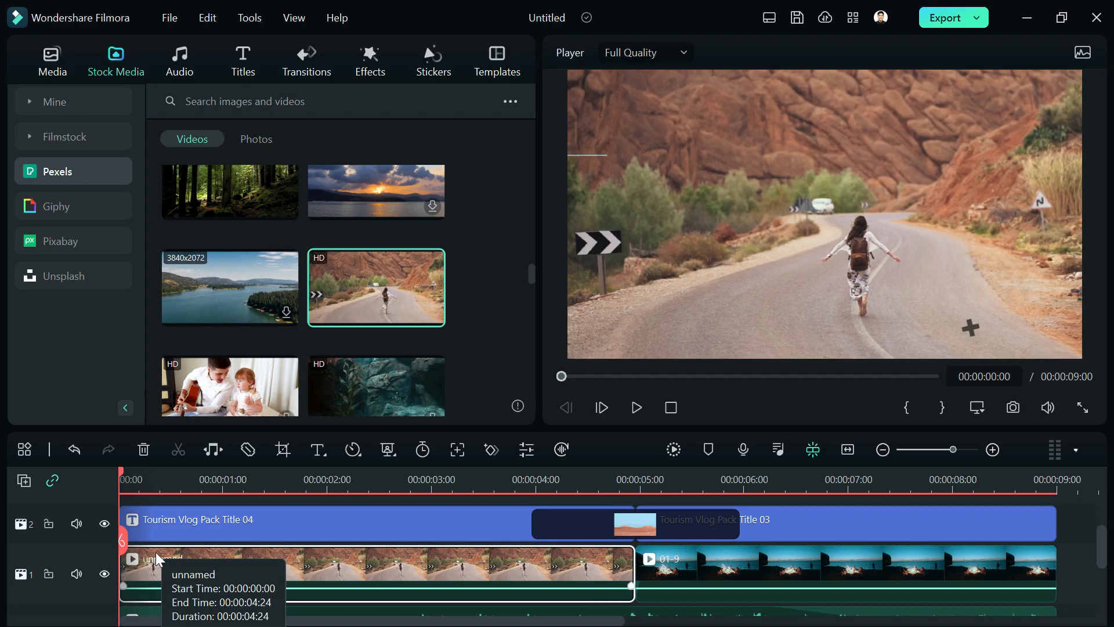
left_click(642, 412)
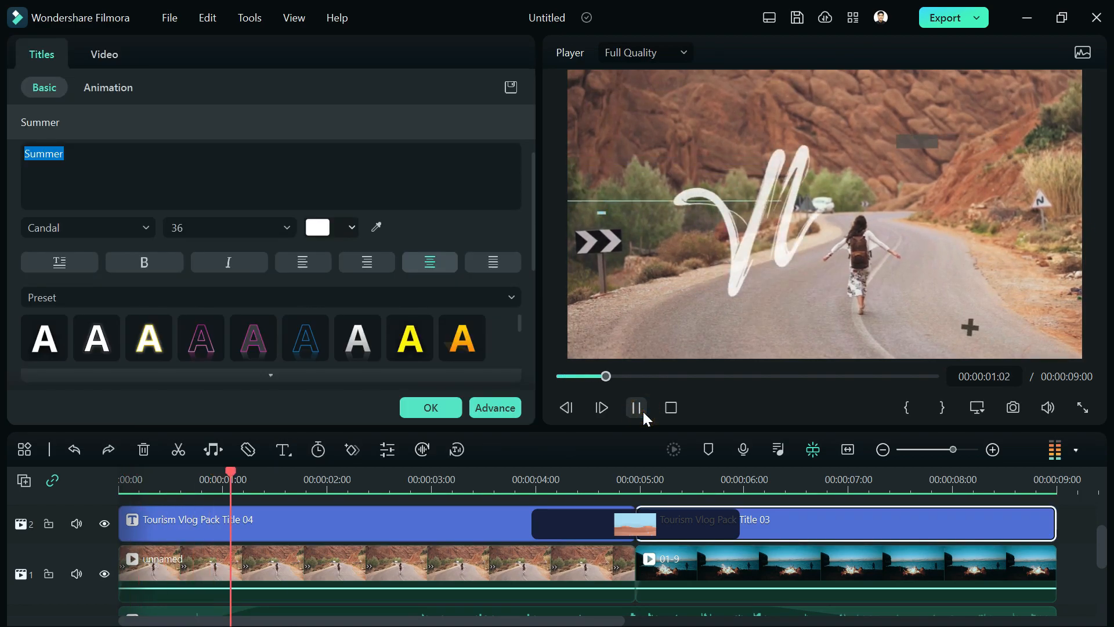